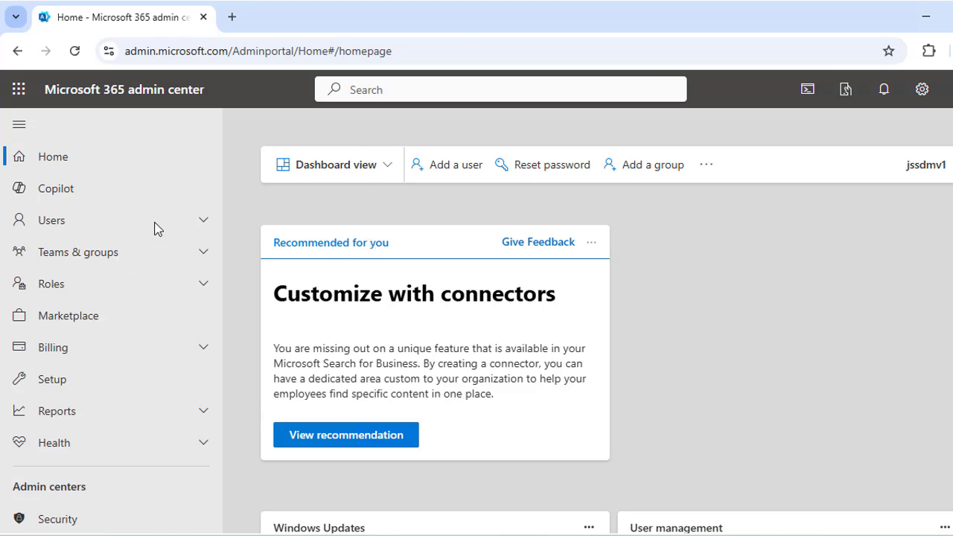
- Open the Active users list and open the account details of the unlicensed user listed directly after Jobskillshare
left_click(204, 221)
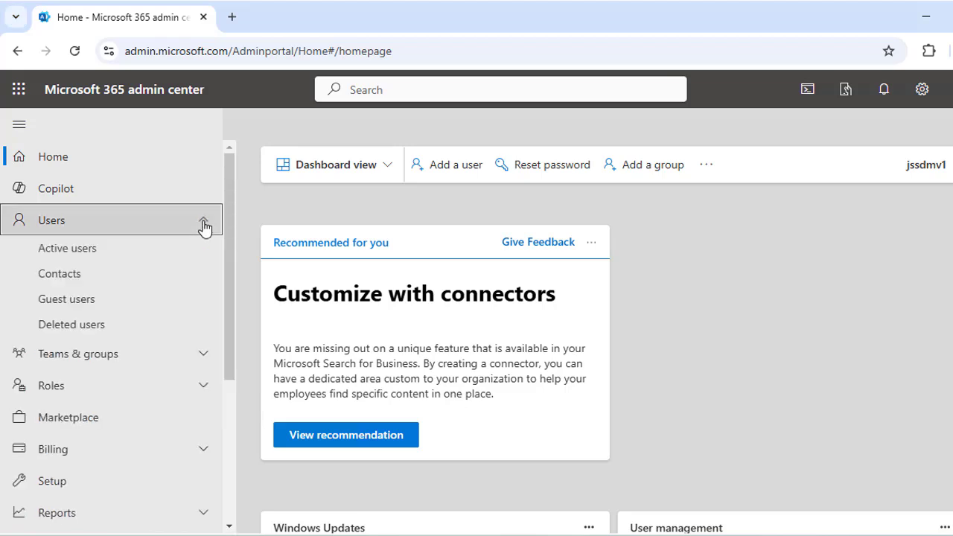
left_click(101, 253)
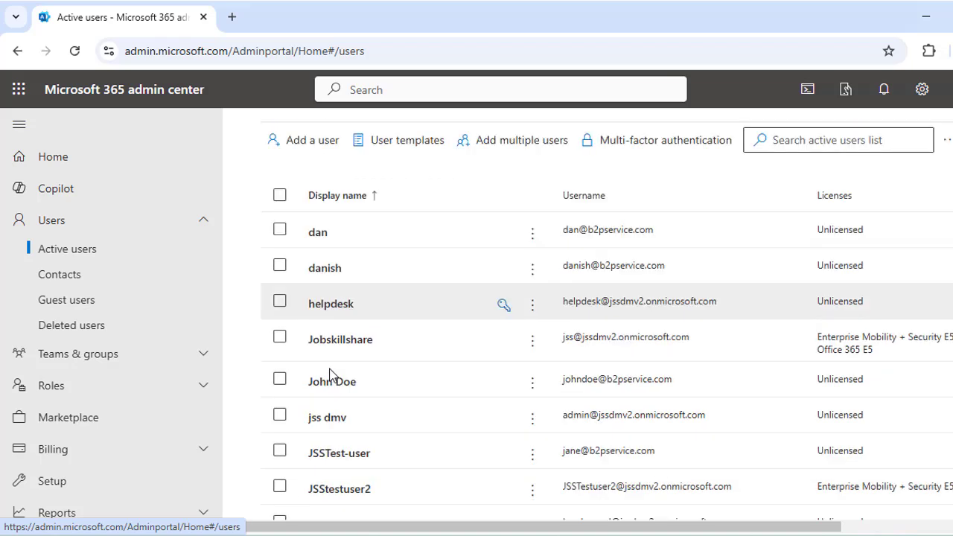
left_click(845, 224)
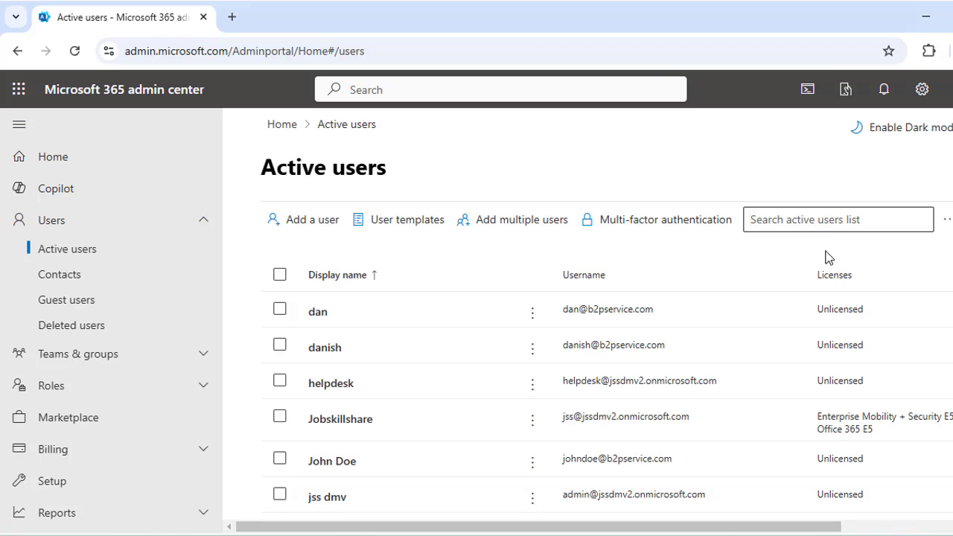
left_click(798, 224)
left_click(344, 470)
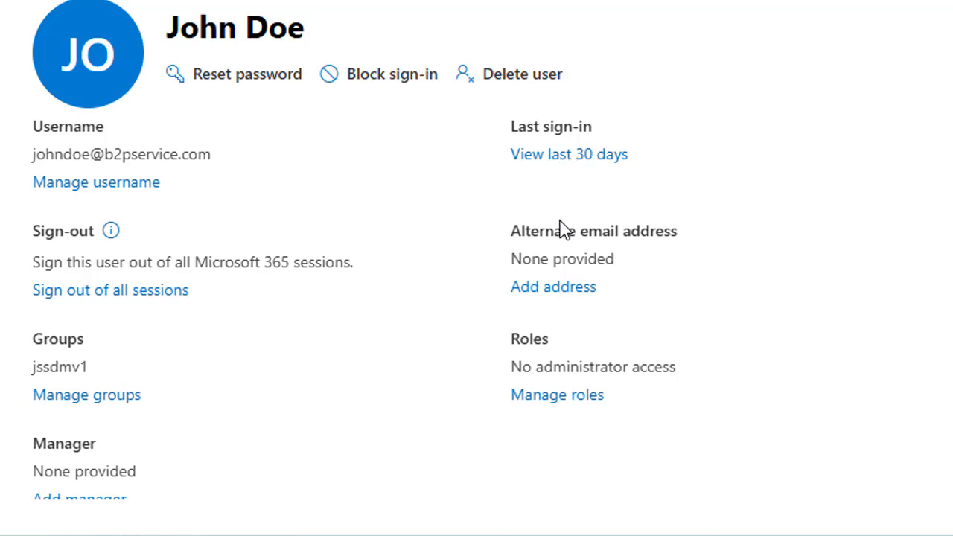
- Open the management of this user's admin roles and grant Admin center access
left_click(548, 396)
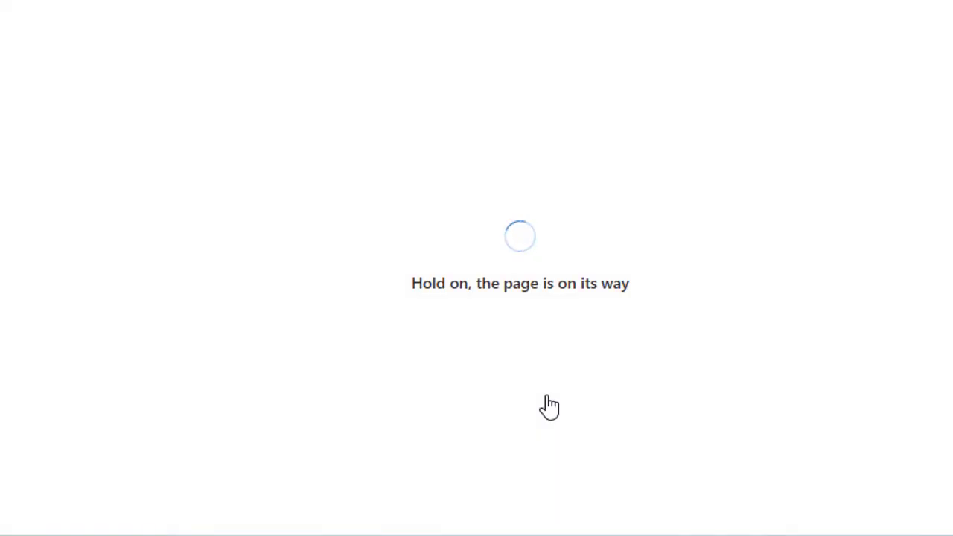
scroll(447, 191, "down", 3)
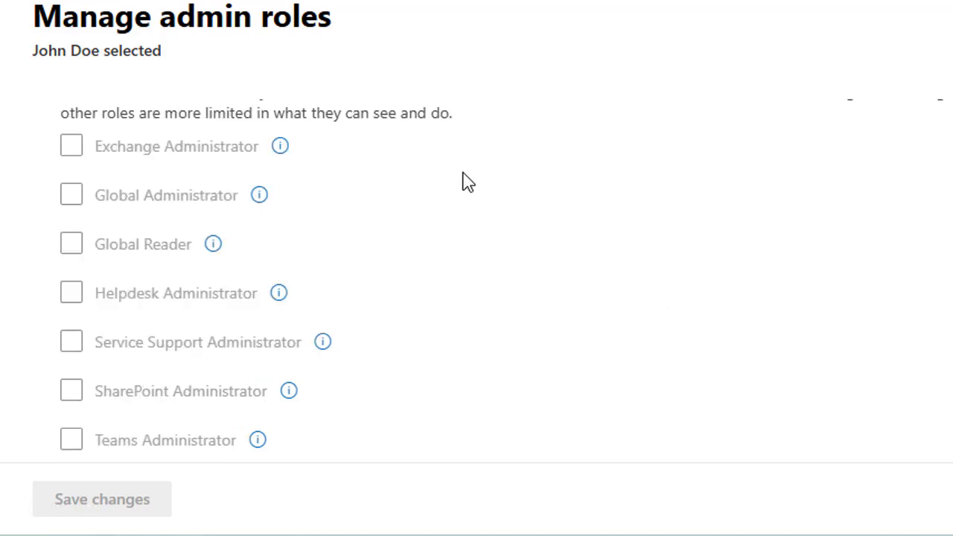
scroll(462, 182, "up", 3)
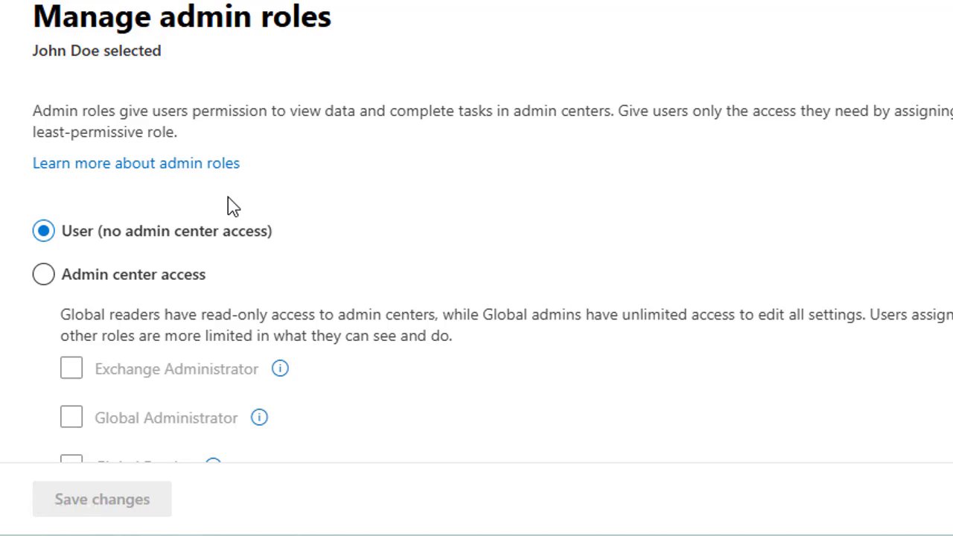
left_click(44, 278)
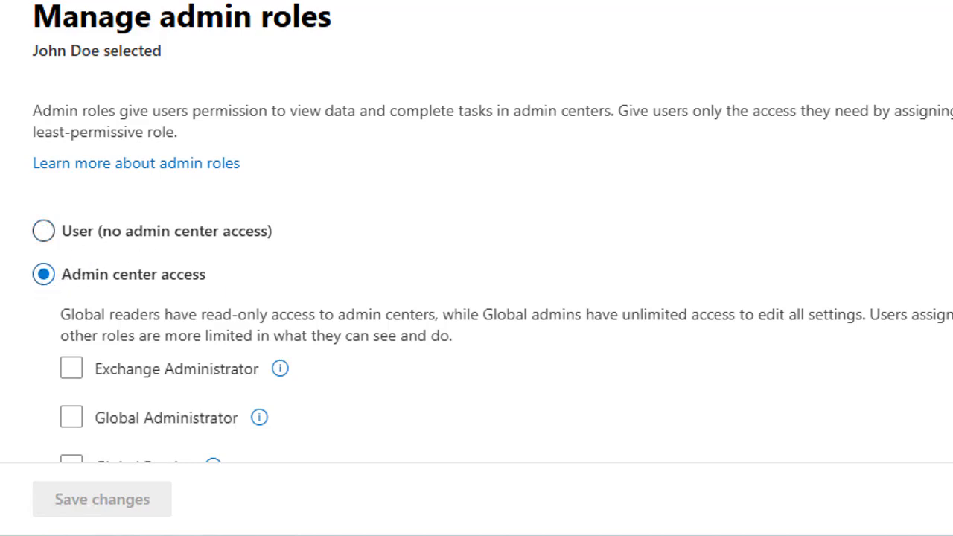
- Assign the User Administrator role to the user and save the role changes
scroll(491, 281, "down", 5)
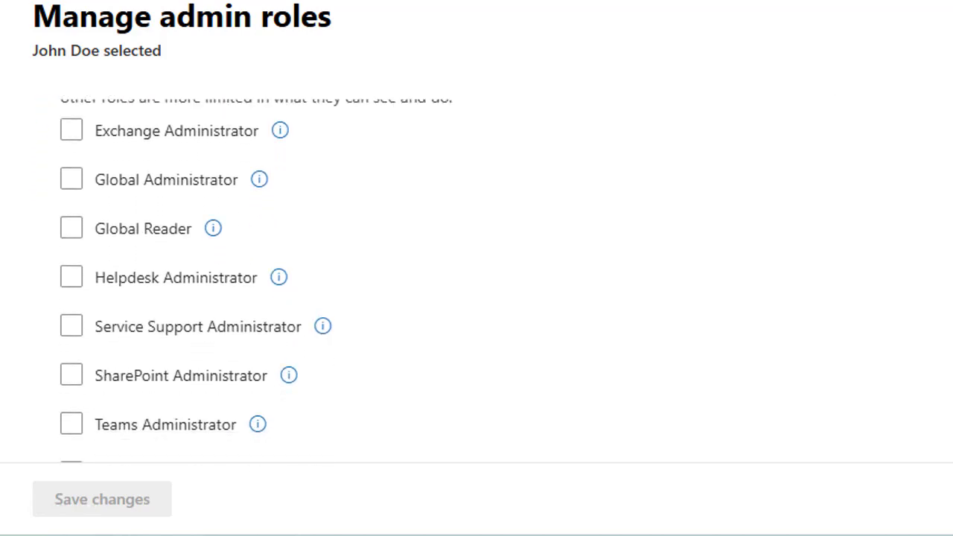
scroll(492, 280, "up", 2)
scroll(476, 284, "down", 5)
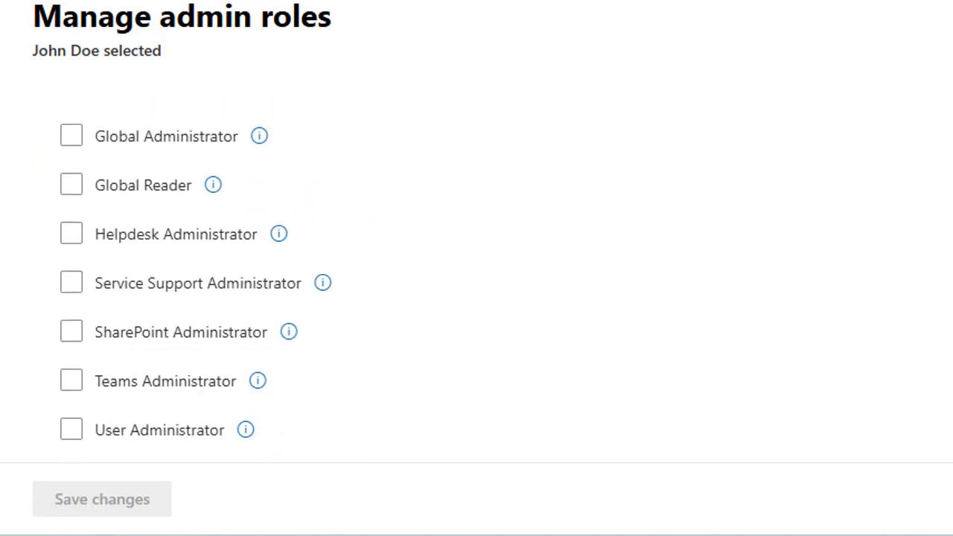
scroll(477, 283, "up", 3)
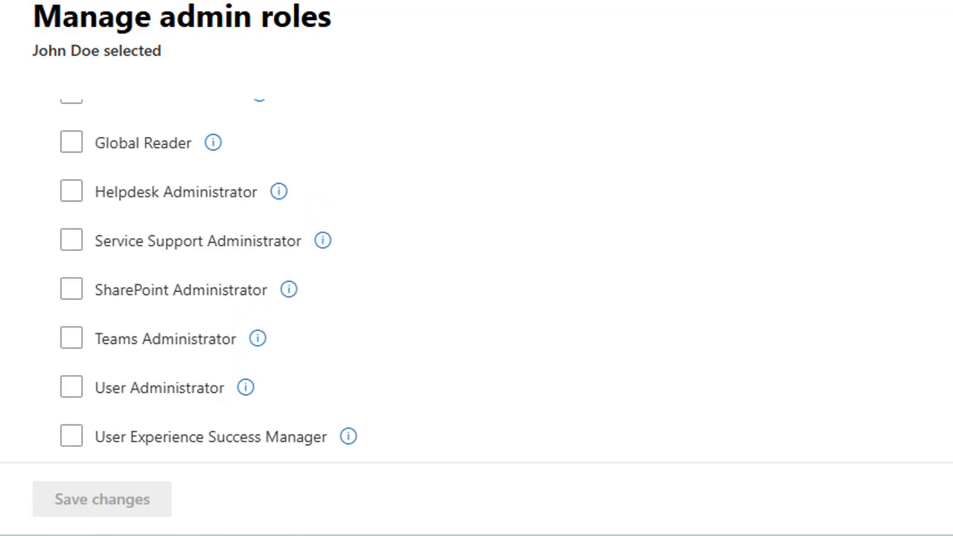
scroll(476, 283, "up", 3)
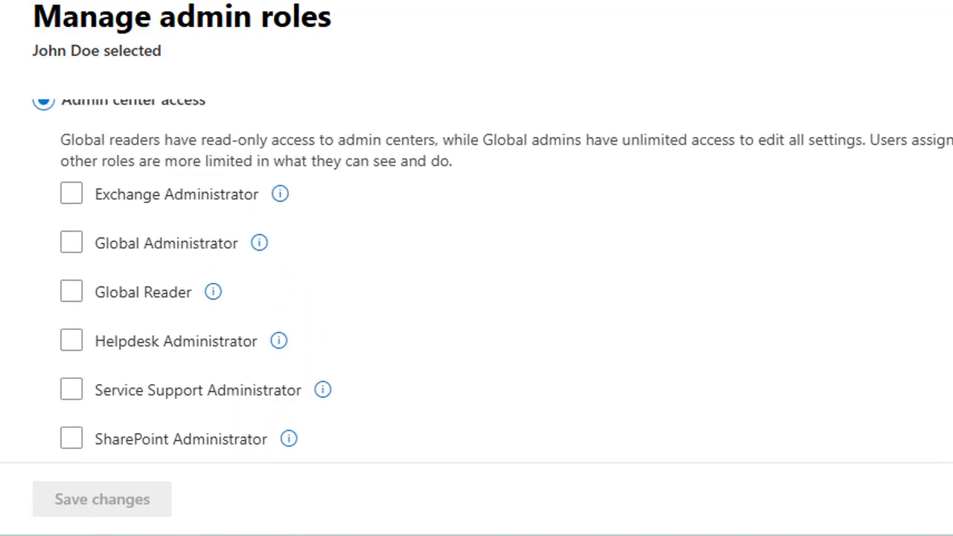
scroll(477, 283, "down", 1)
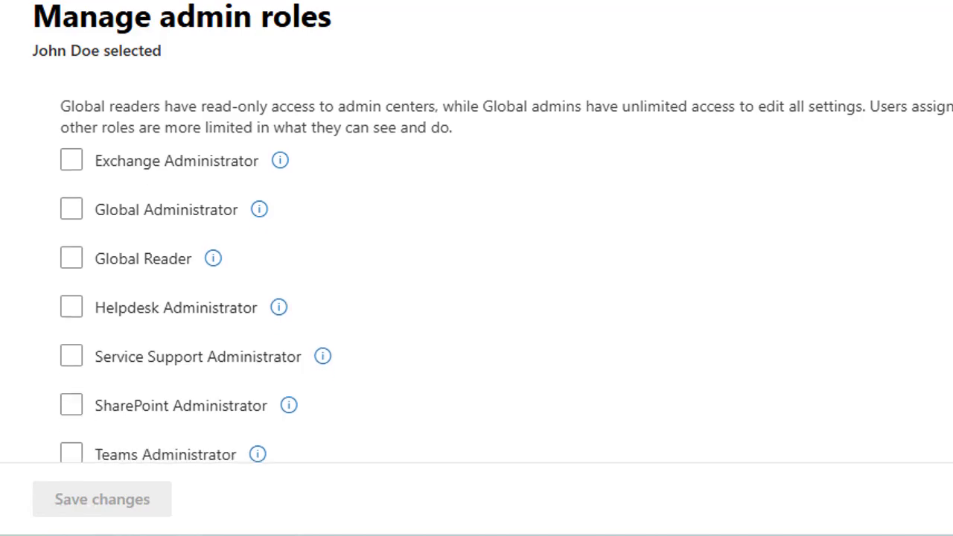
scroll(476, 283, "down", 1)
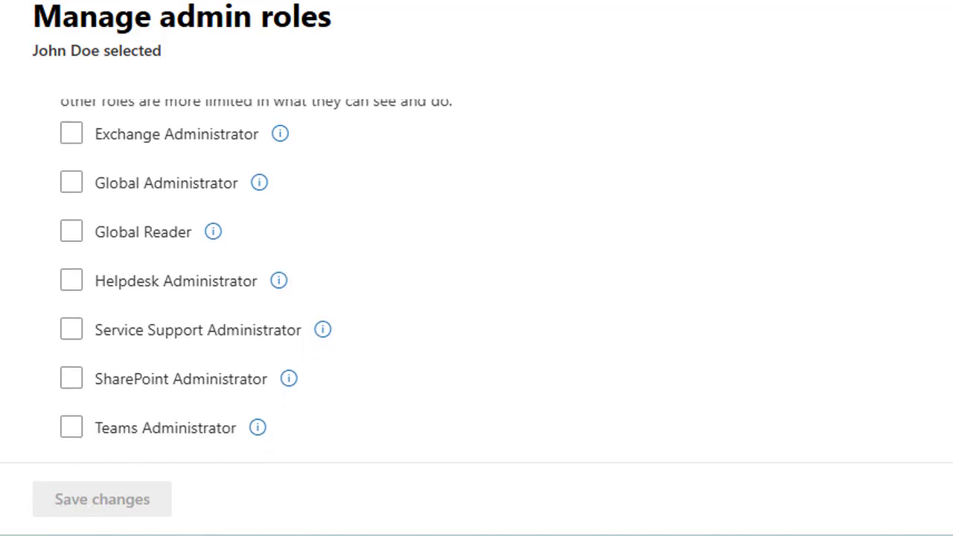
scroll(275, 320, "down", 4)
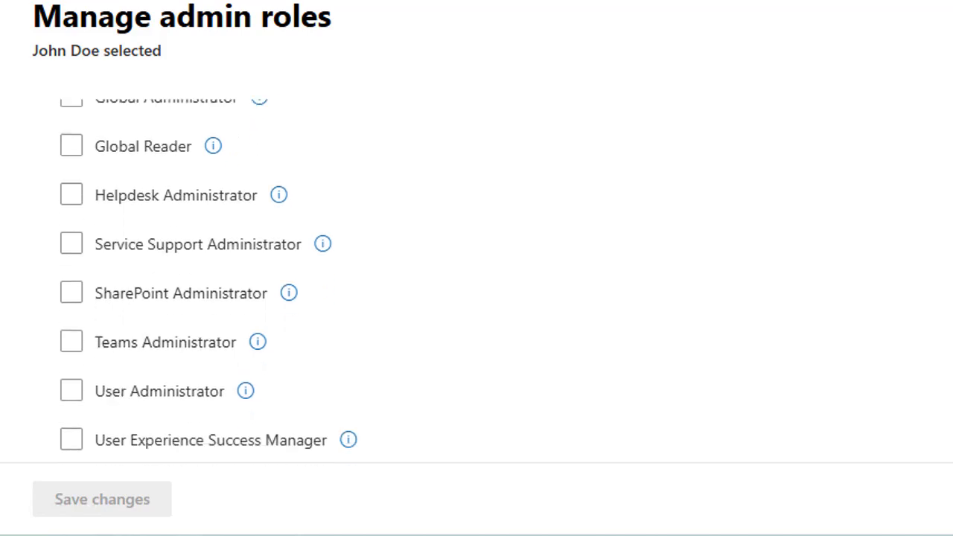
left_click(72, 298)
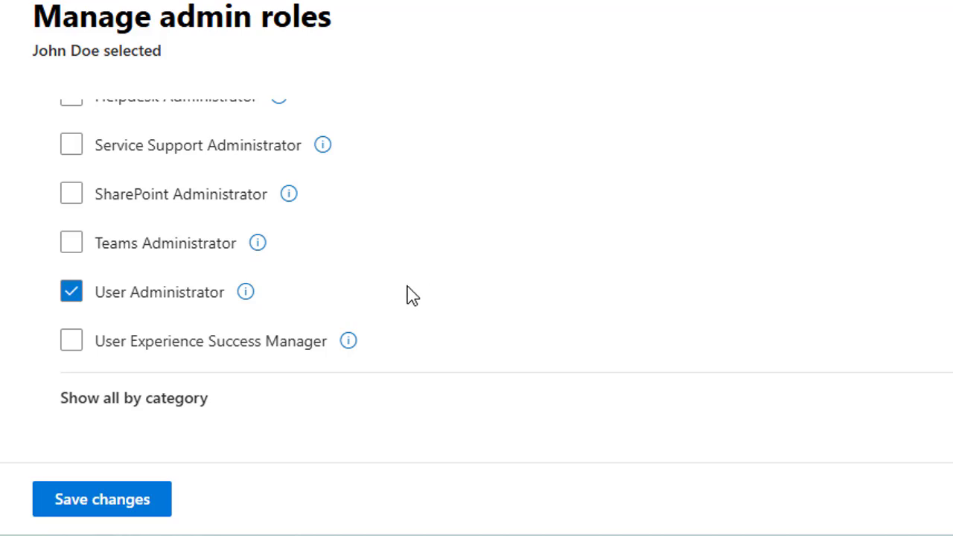
left_click(105, 500)
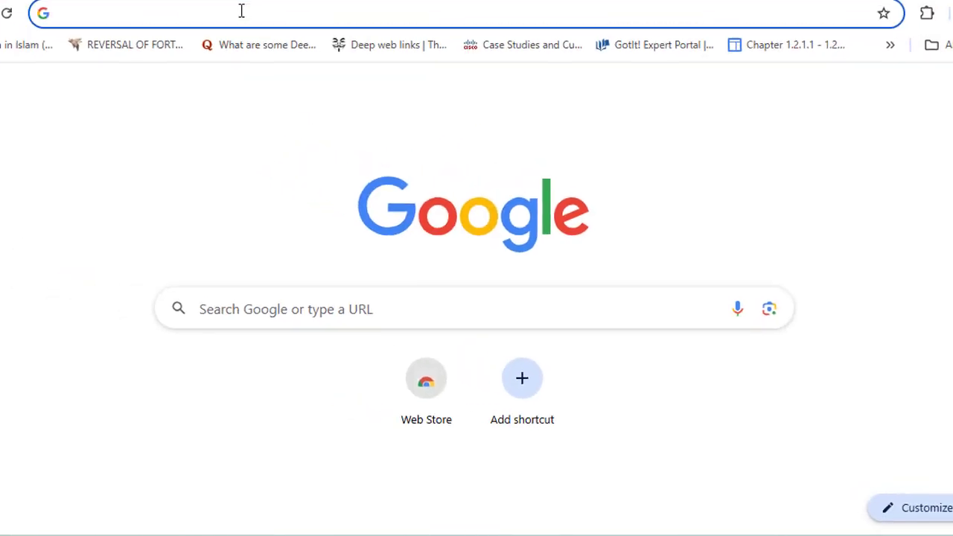
left_click(248, 15)
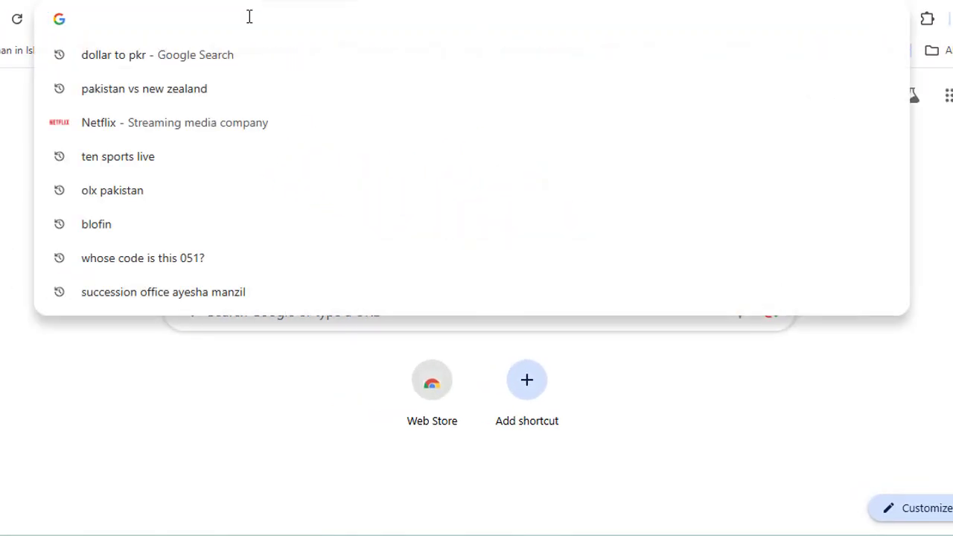
type("https://entra.microsoft.com/")
key("Return")
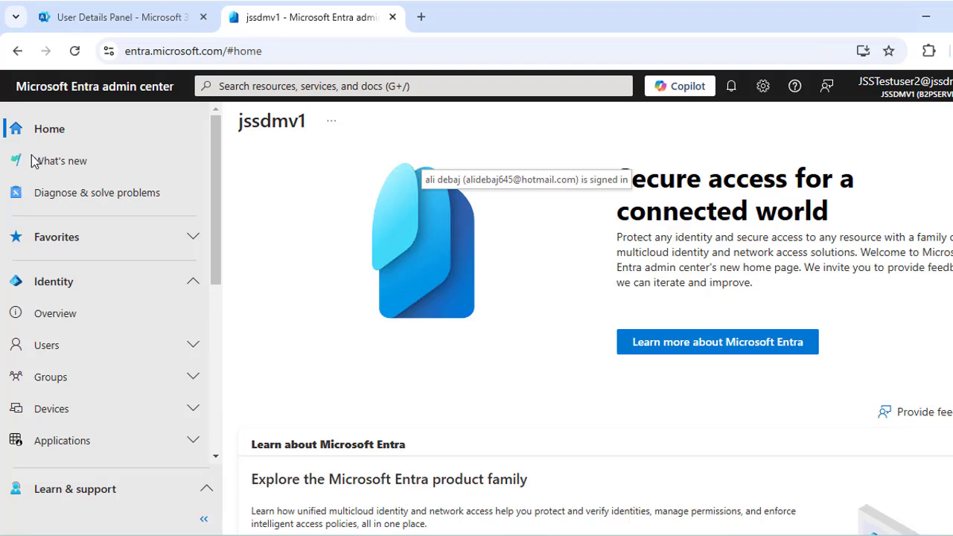
left_click(117, 20)
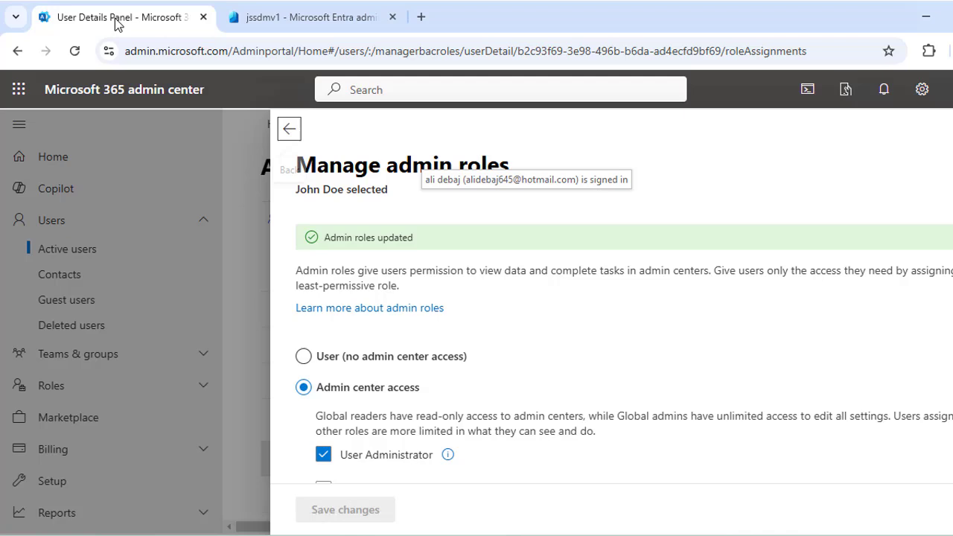
left_click(276, 20)
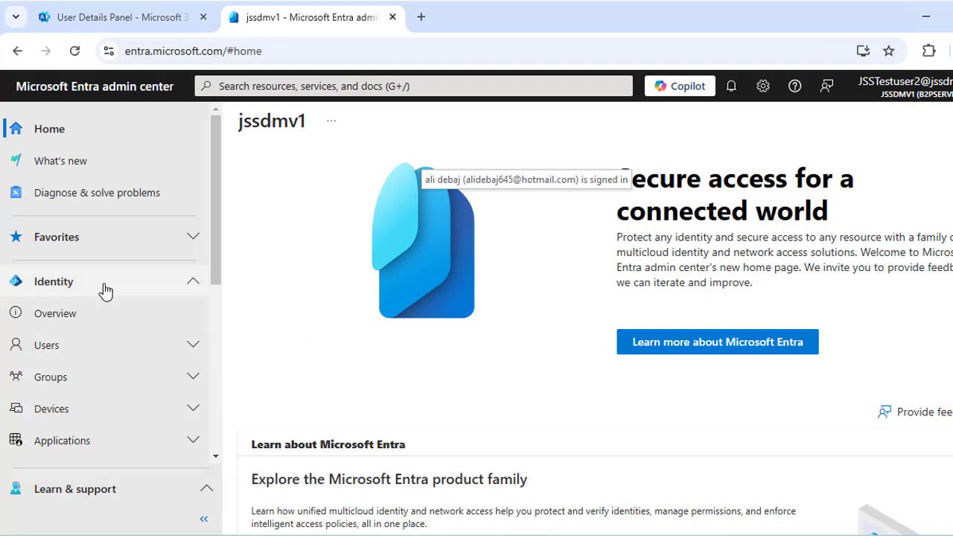
- Expand the Identity section of the navigation and show its additional entries, including Roles & admins
left_click(191, 287)
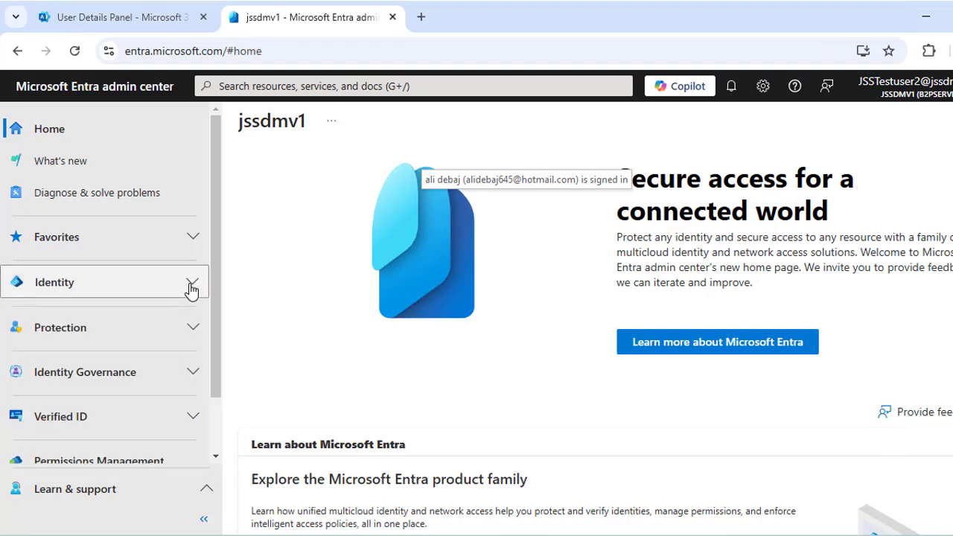
left_click(188, 294)
scroll(187, 298, "down", 1)
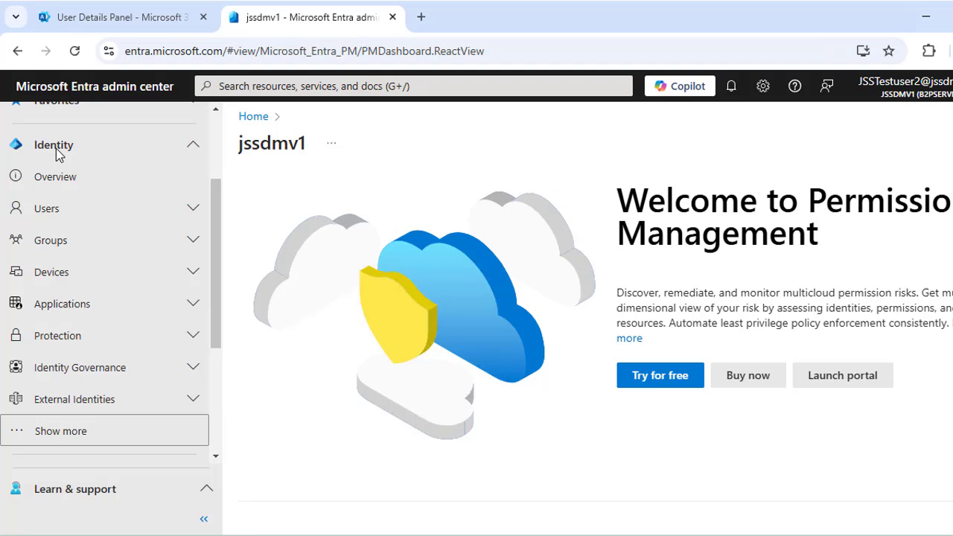
left_click(73, 433)
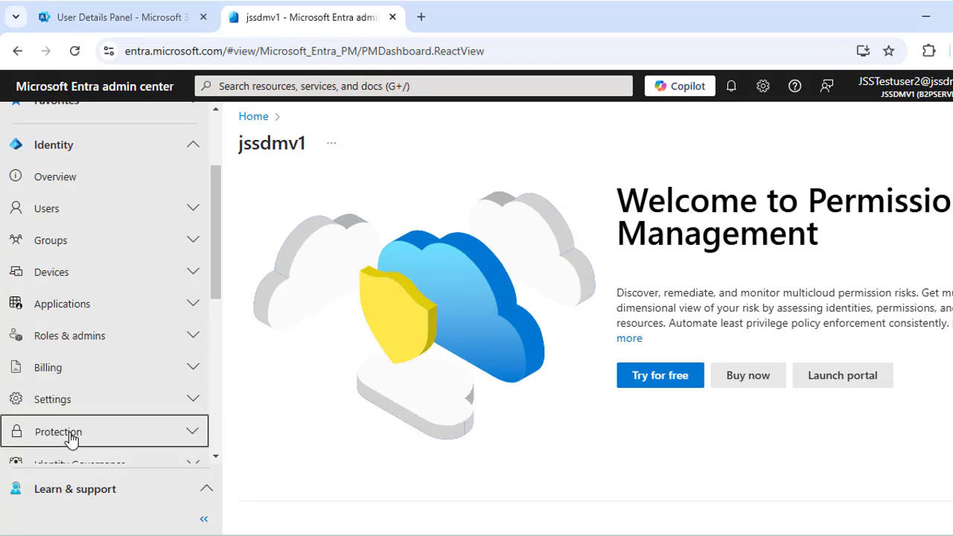
mouse_move(214, 207)
left_mouse_down()
mouse_move(216, 259)
mouse_move(219, 217)
left_mouse_up()
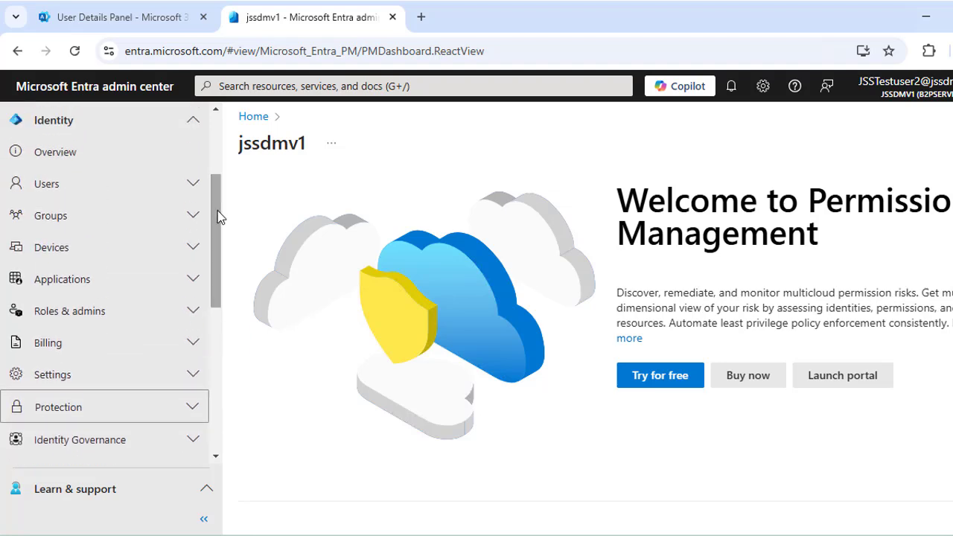
- Open the Roles & admins page under Identity, listing all directory roles
left_click(187, 319)
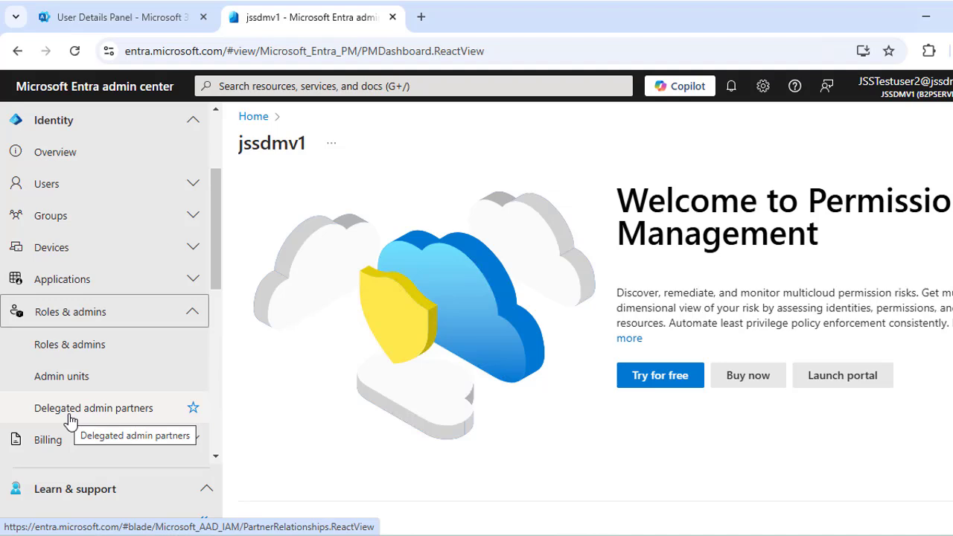
left_click(85, 322)
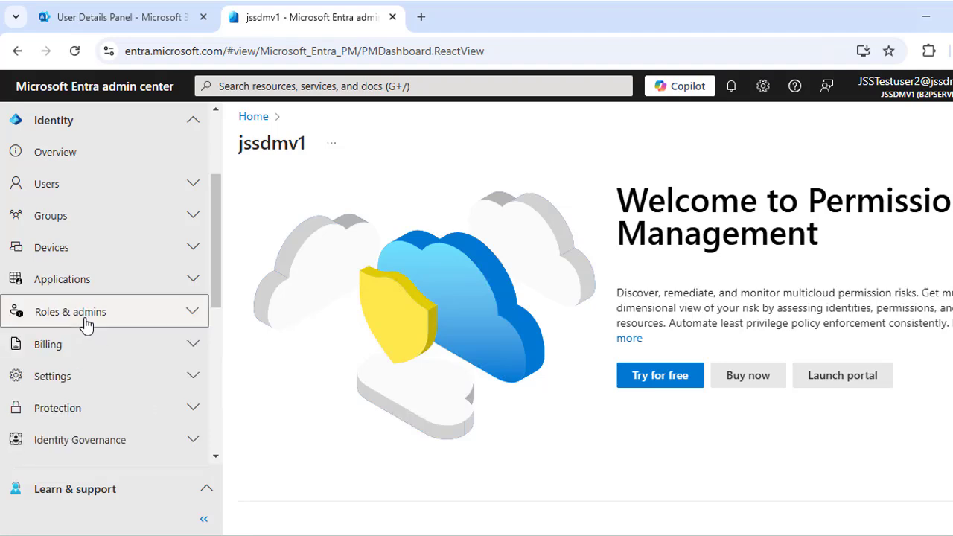
left_click(83, 325)
left_click(89, 342)
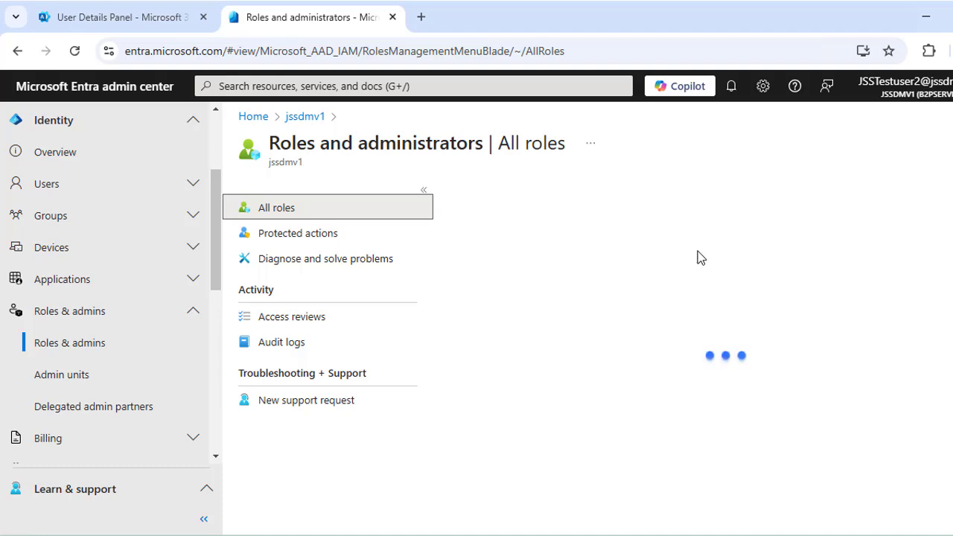
- Look through the directory roles and select the Groups Administrator role
scroll(658, 318, "down", 1)
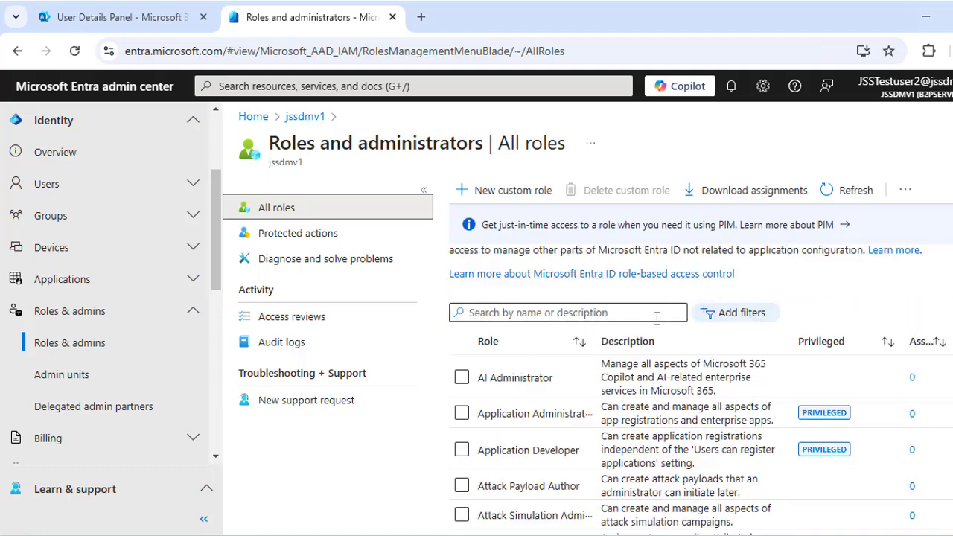
scroll(657, 318, "down", 8)
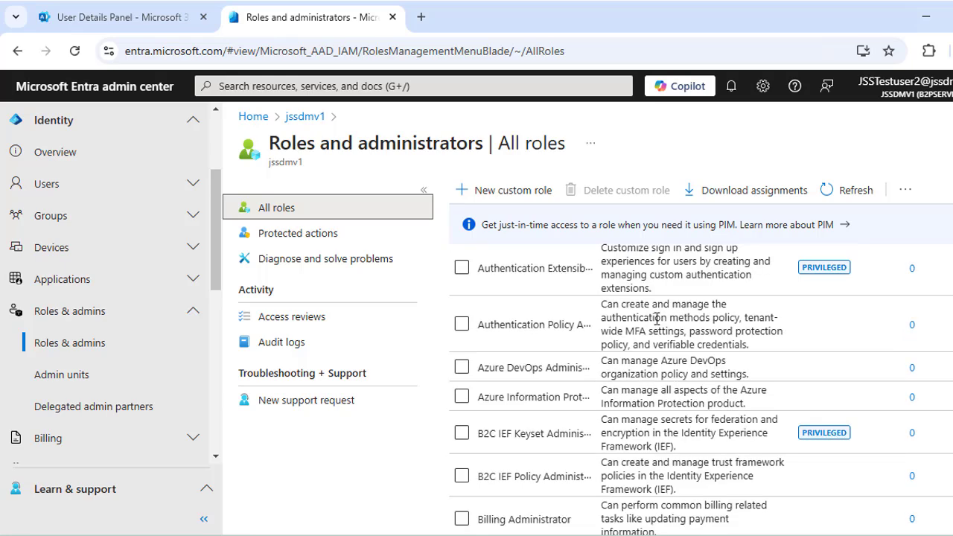
scroll(657, 318, "up", 8)
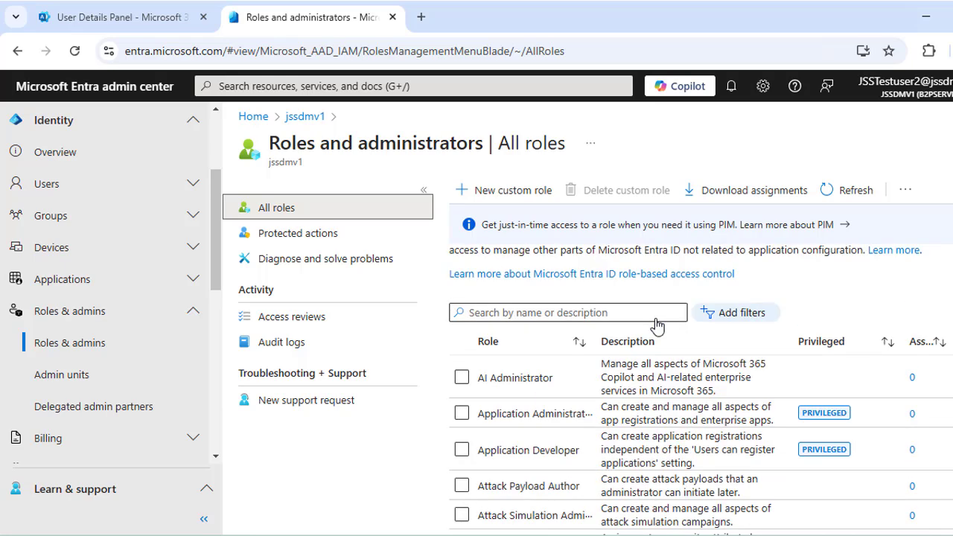
scroll(657, 325, "down", 10)
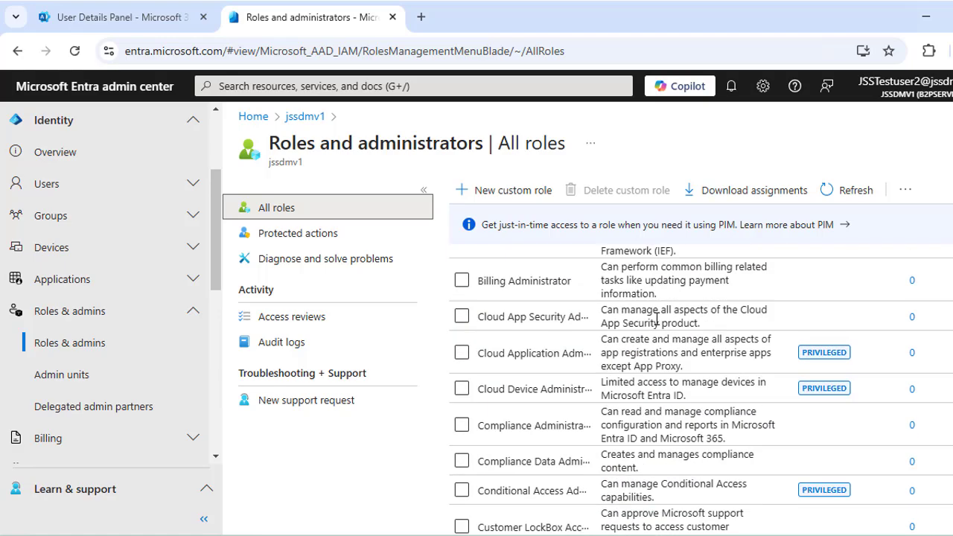
scroll(657, 319, "down", 6)
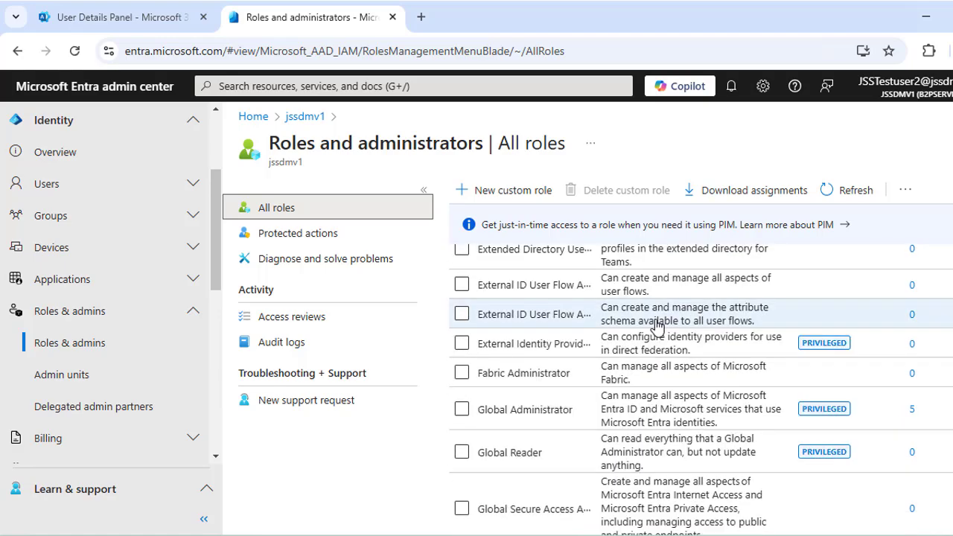
scroll(476, 388, "down", 3)
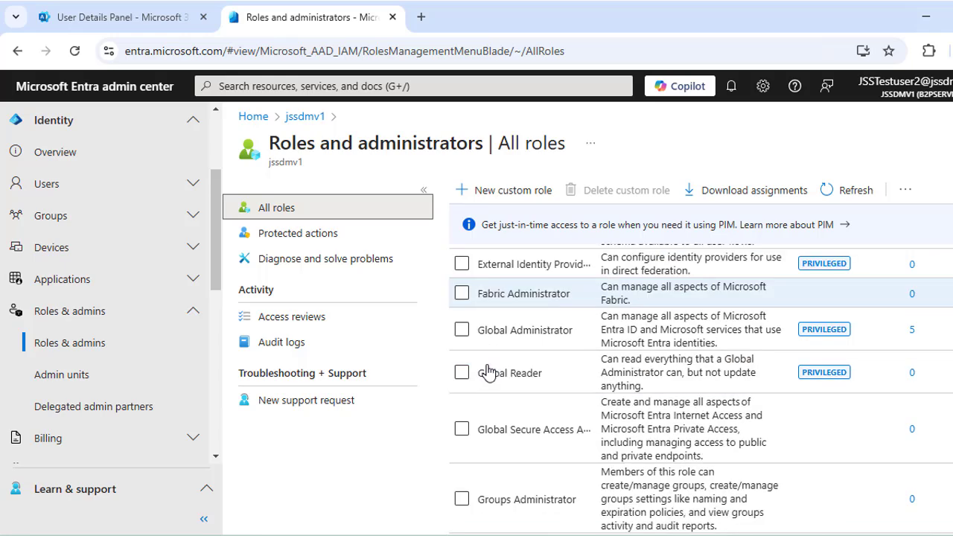
left_click(462, 422)
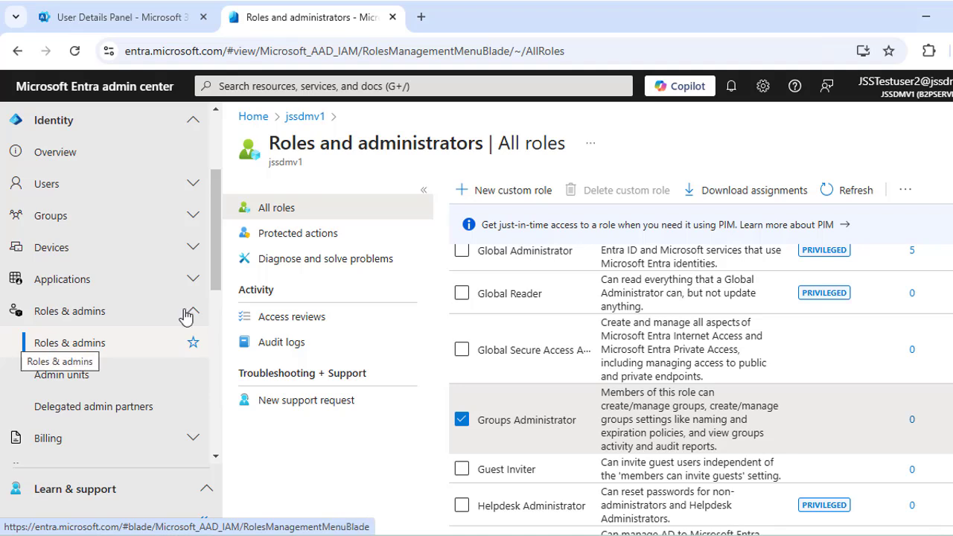
- Open the Groups Administrator role's assignments and start adding a new assignment for it
left_click(525, 432)
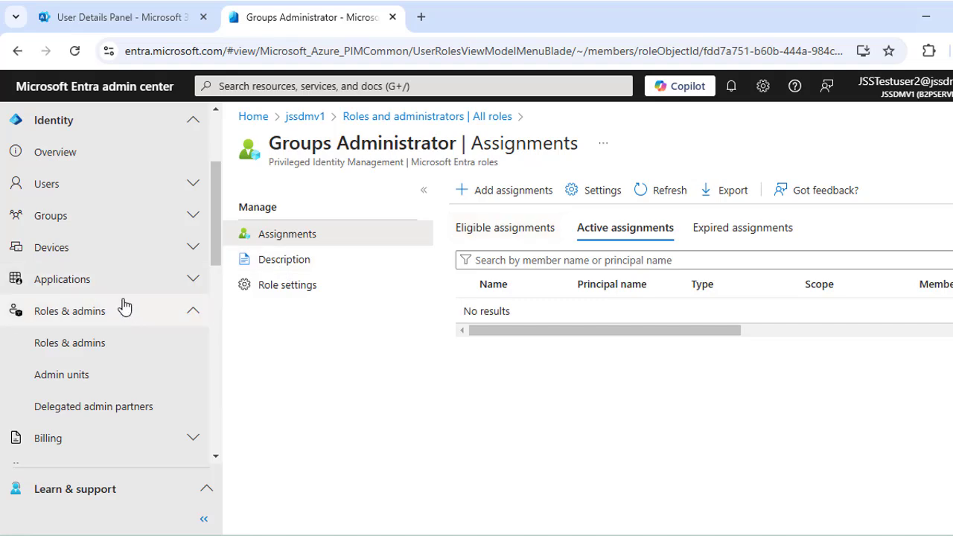
left_click(508, 193)
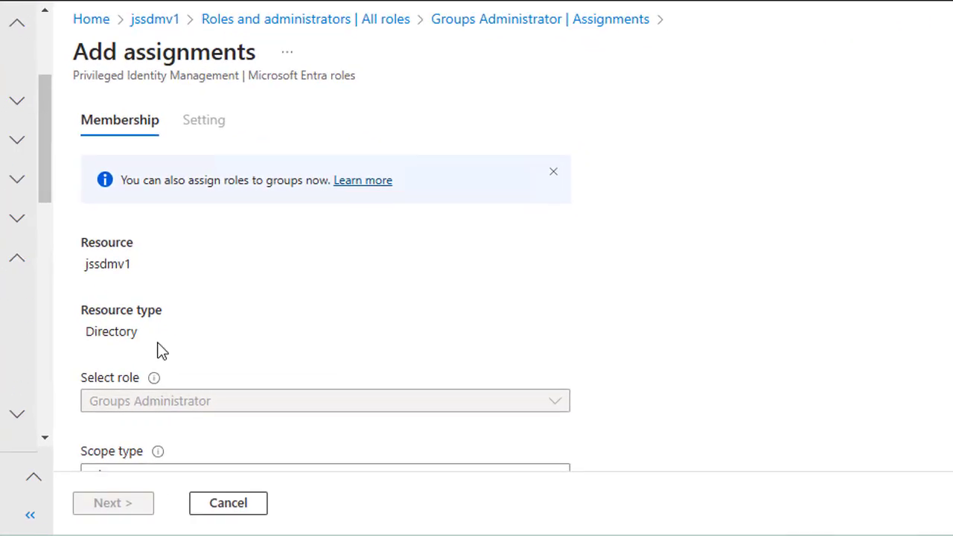
scroll(305, 376, "down", 2)
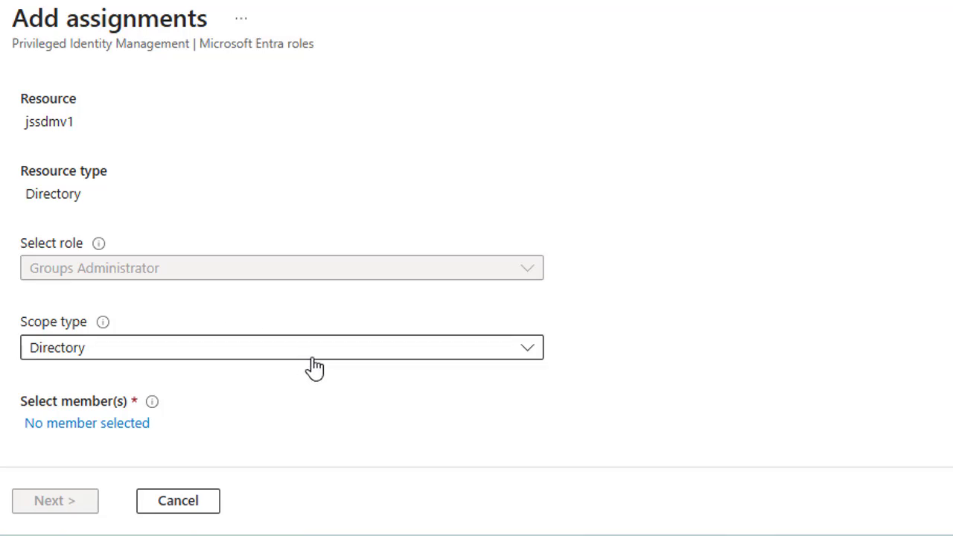
- Try Administrative unit as the assignment's scope type and switch the scope back to Directory
left_click(129, 359)
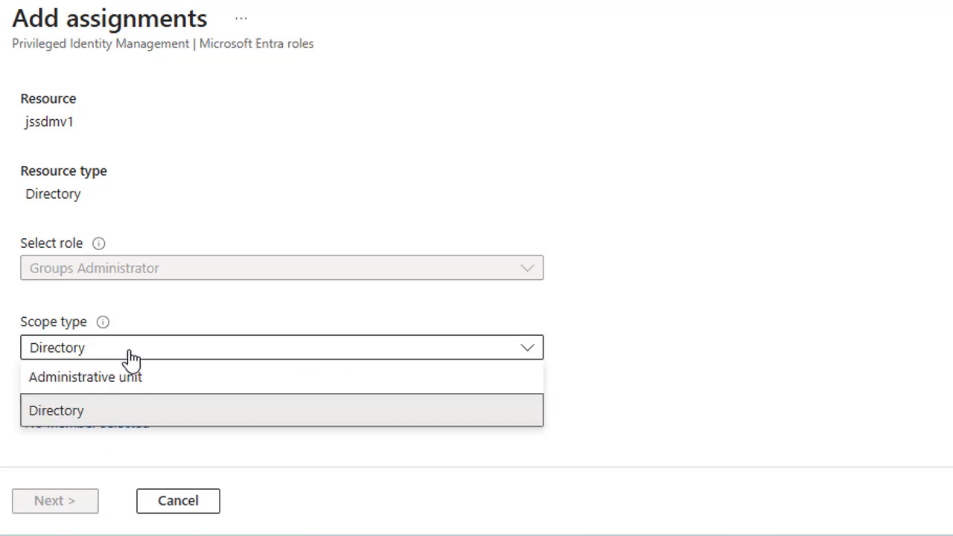
left_click(170, 355)
left_click(185, 355)
left_click(181, 411)
left_click(199, 355)
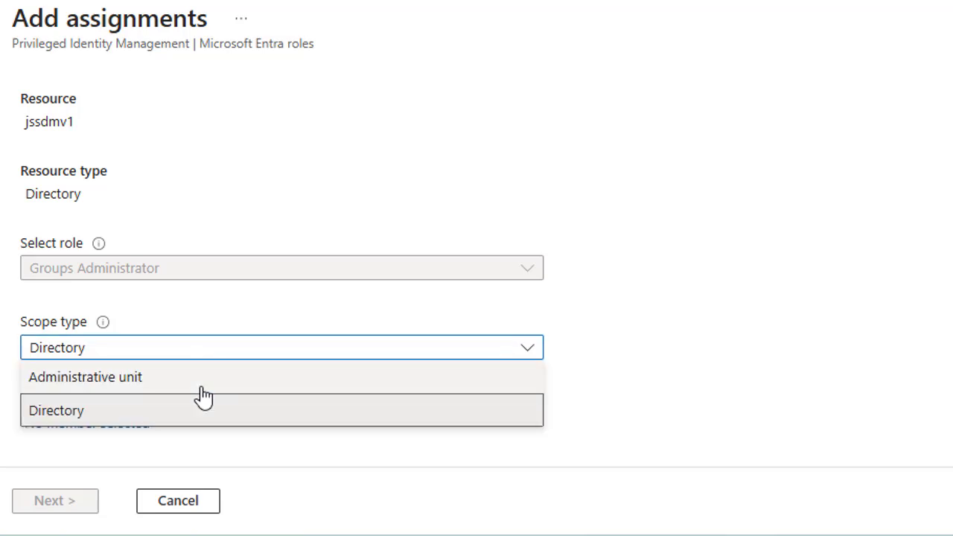
left_click(207, 377)
left_click(212, 355)
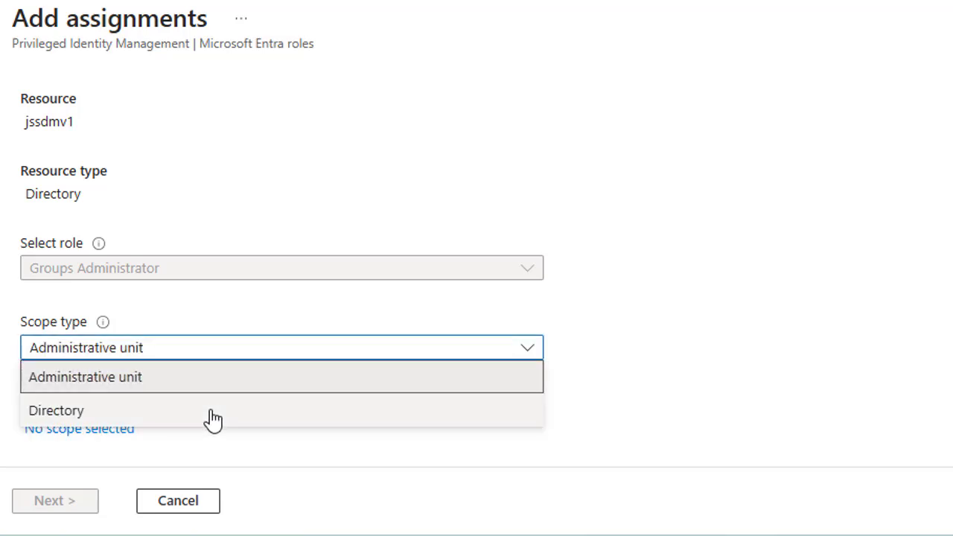
left_click(213, 413)
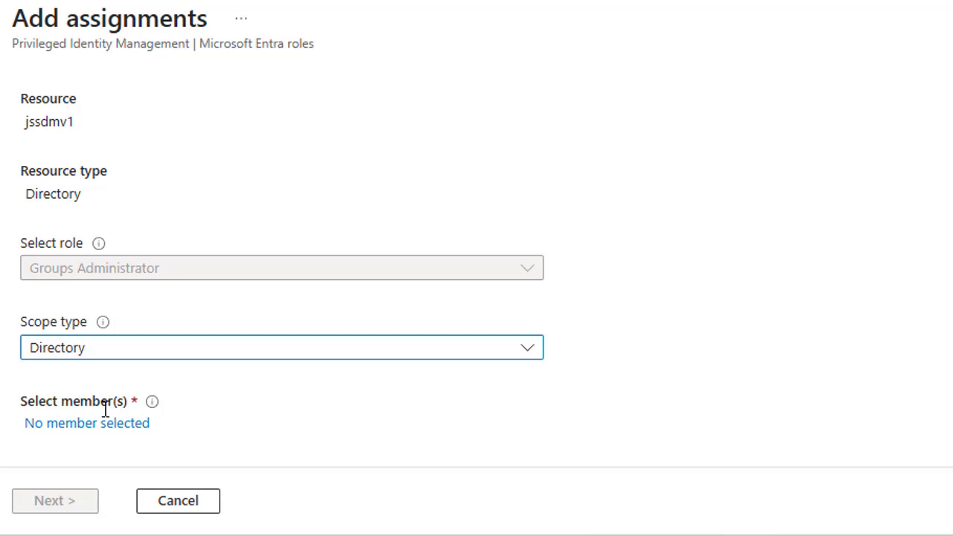
- Open the member selection, look at the eligible groups and restrict the list to users
left_click(77, 430)
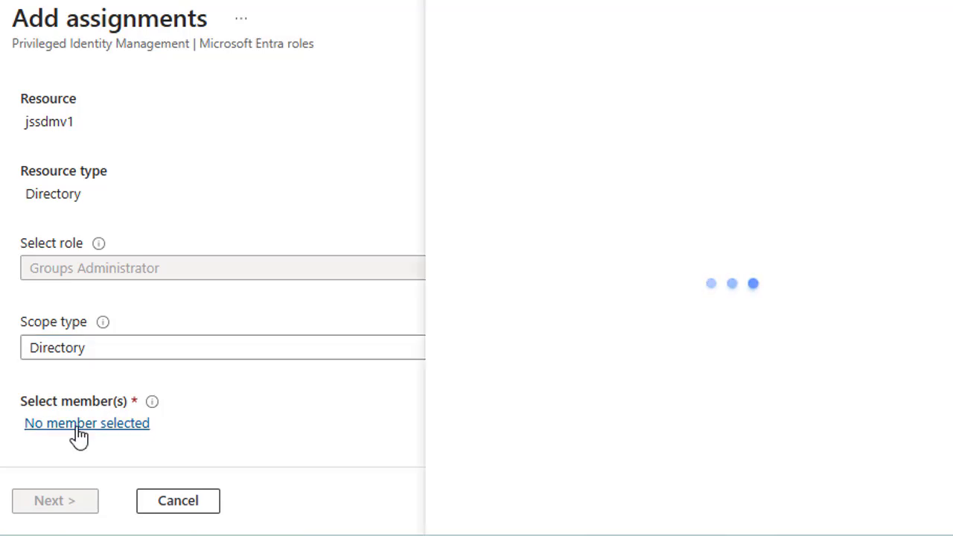
left_click(260, 192)
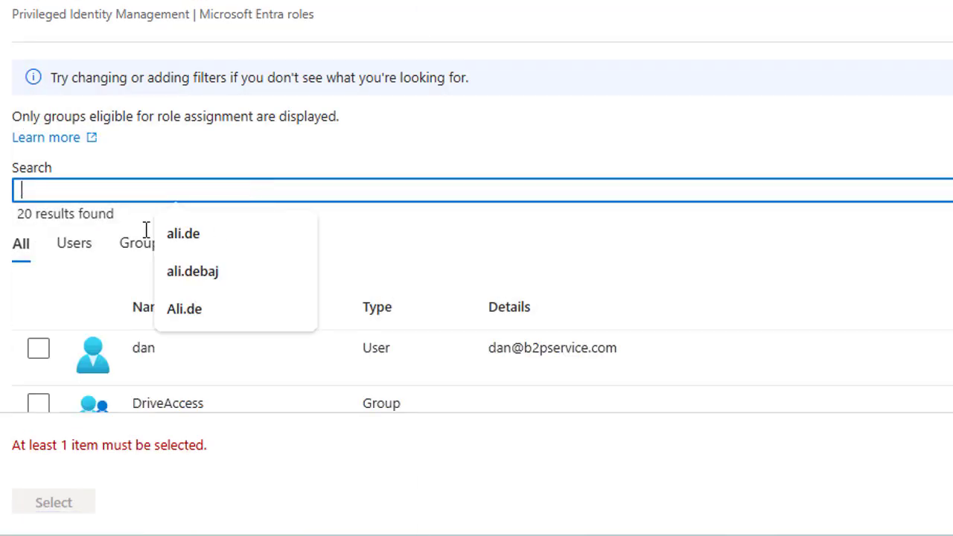
left_click(79, 249)
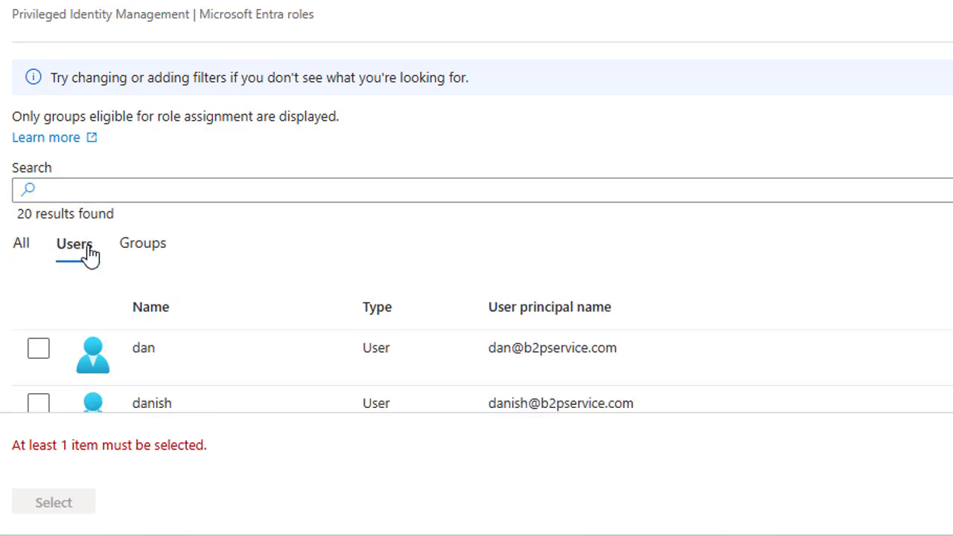
left_click(141, 253)
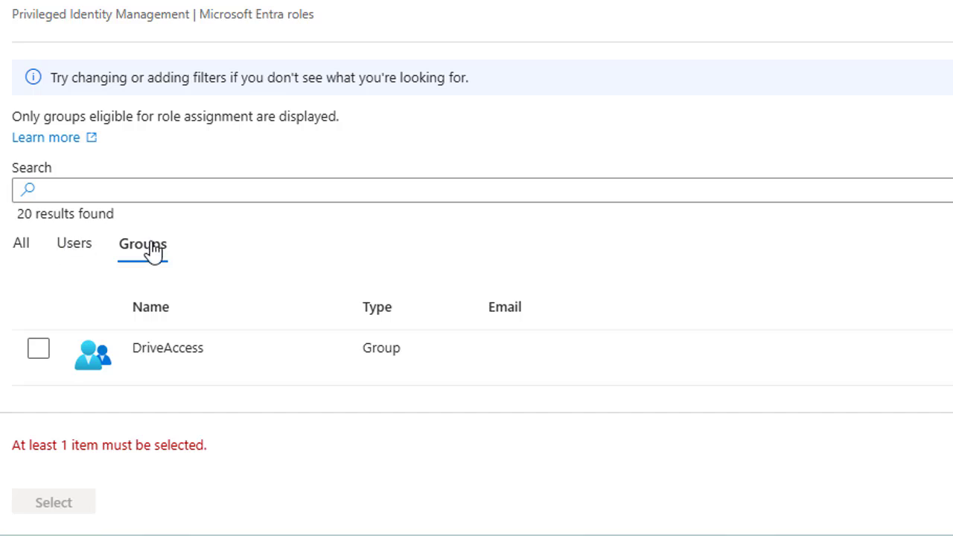
left_click(72, 252)
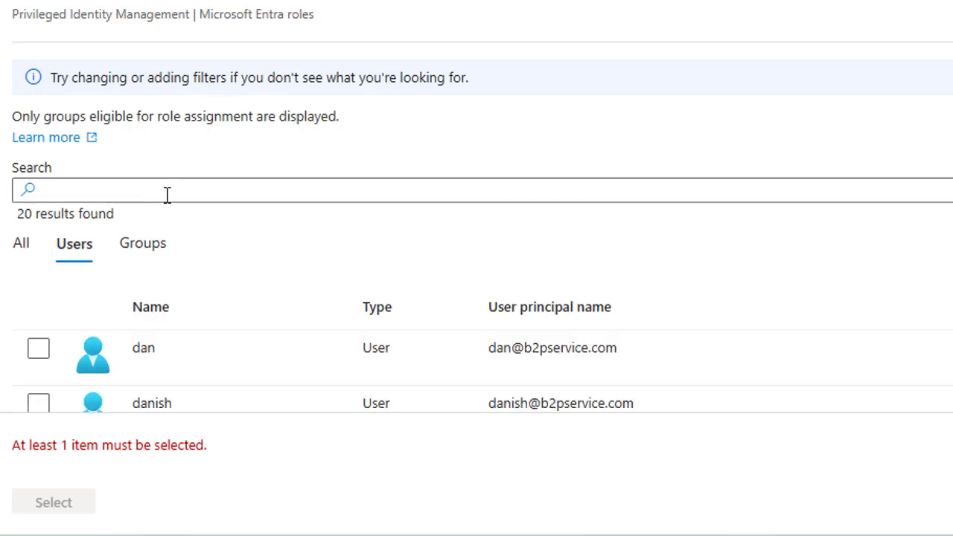
- Select the intended user in the user list and confirm them as the member for the Groups Administrator assignment
scroll(168, 195, "down", 3)
scroll(120, 200, "down", 5)
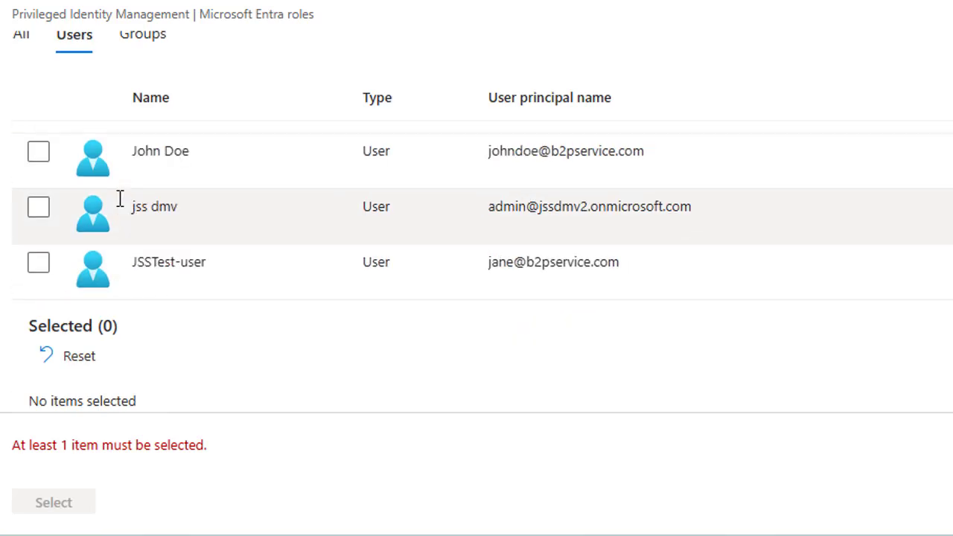
scroll(119, 199, "down", 4)
scroll(120, 198, "up", 2)
scroll(87, 207, "up", 2)
left_click(36, 154)
scroll(149, 234, "up", 3)
scroll(127, 187, "up", 2)
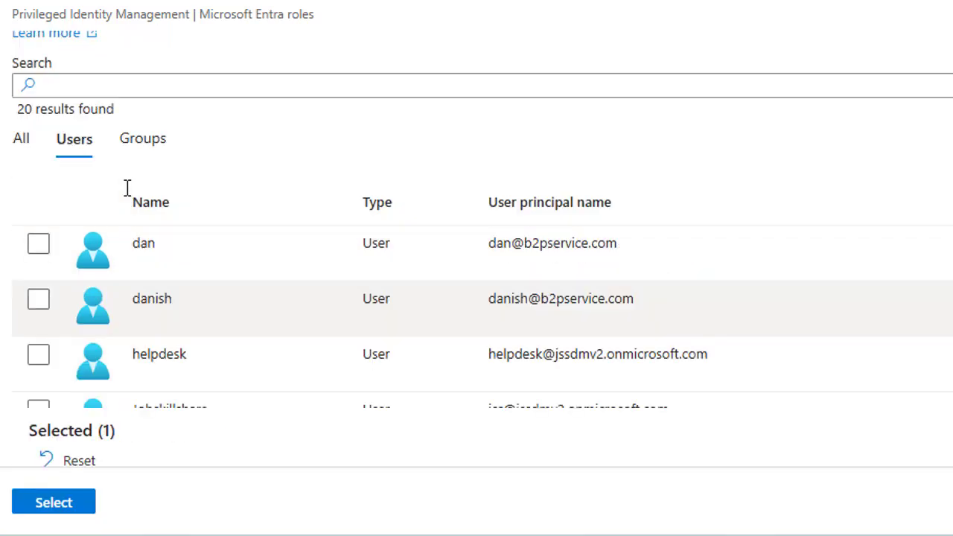
left_click(64, 519)
- Assign the Groups Administrator role to the selected member with the Eligible assignment type, keeping it permanently eligible
scroll(154, 325, "down", 1)
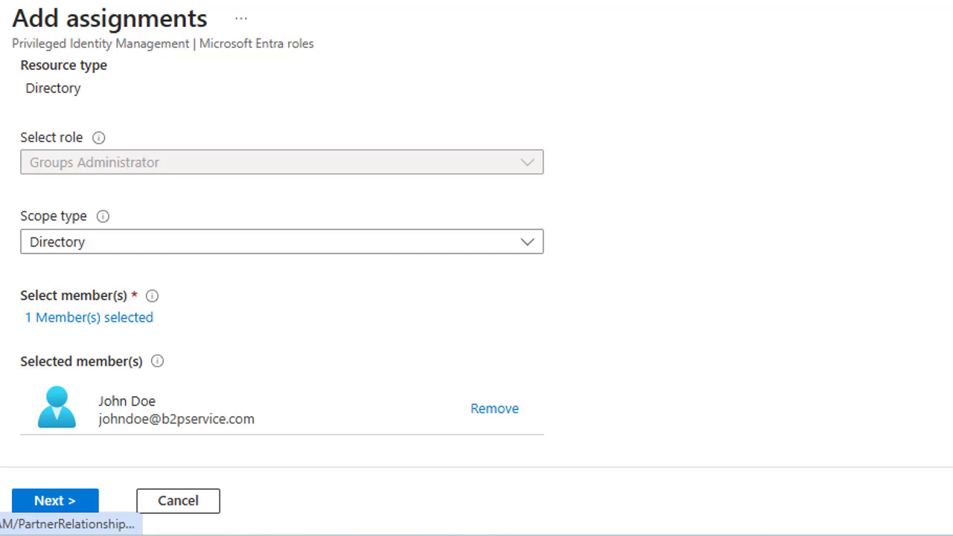
left_click(62, 503)
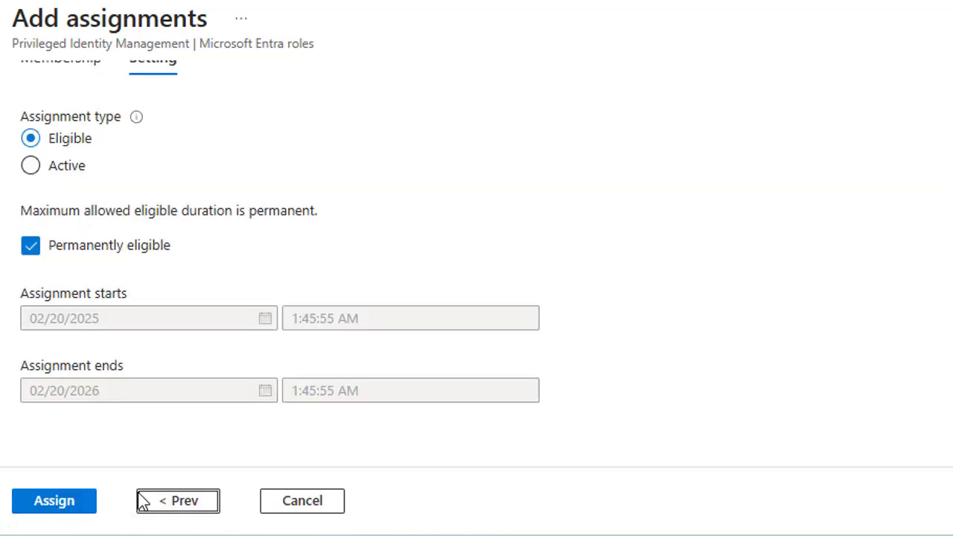
left_click(66, 507)
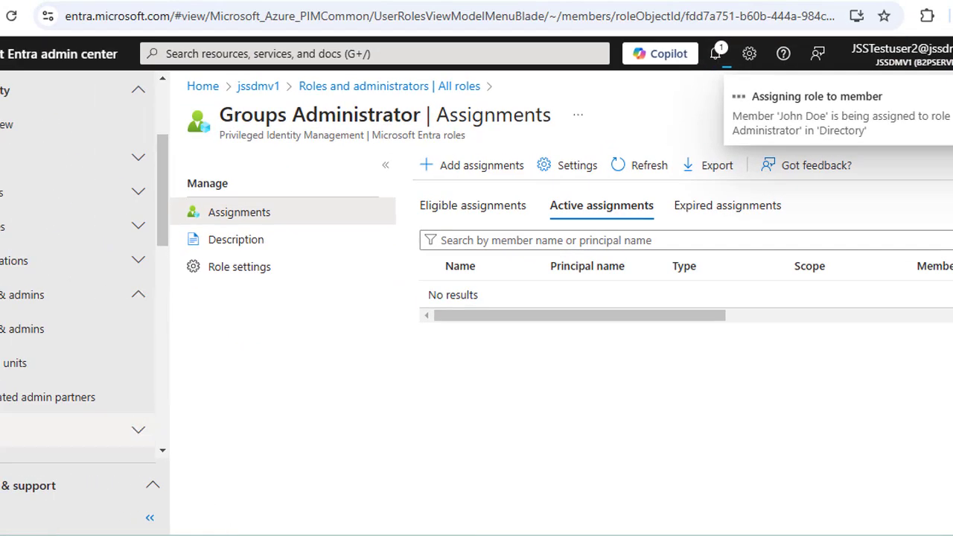